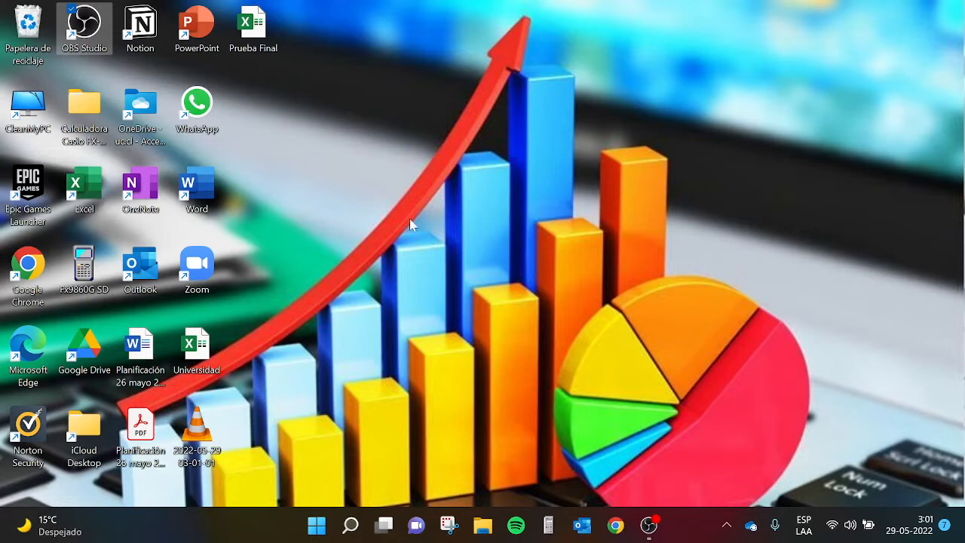
- Open Excel and create a blank workbook
left_click(360, 255)
double_click(101, 195)
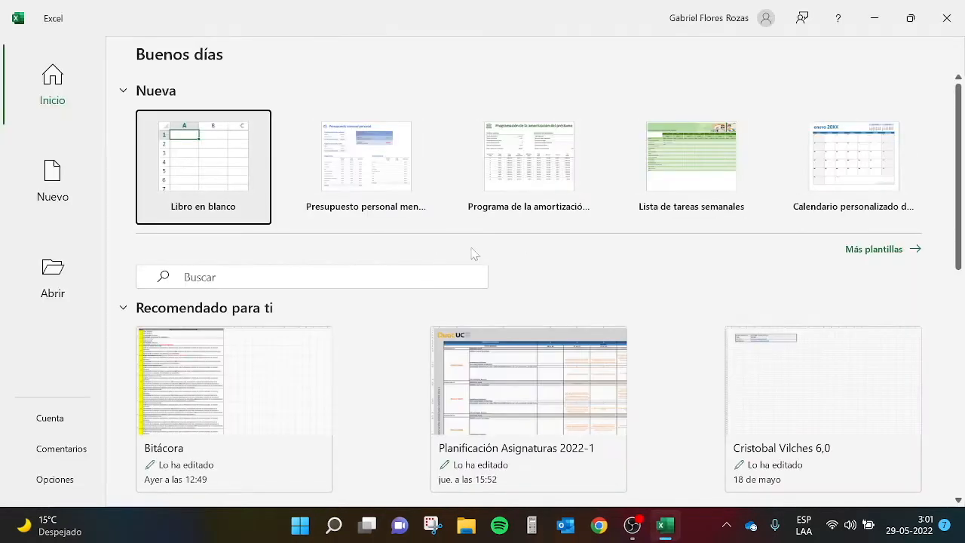
left_click(222, 168)
left_click(221, 166)
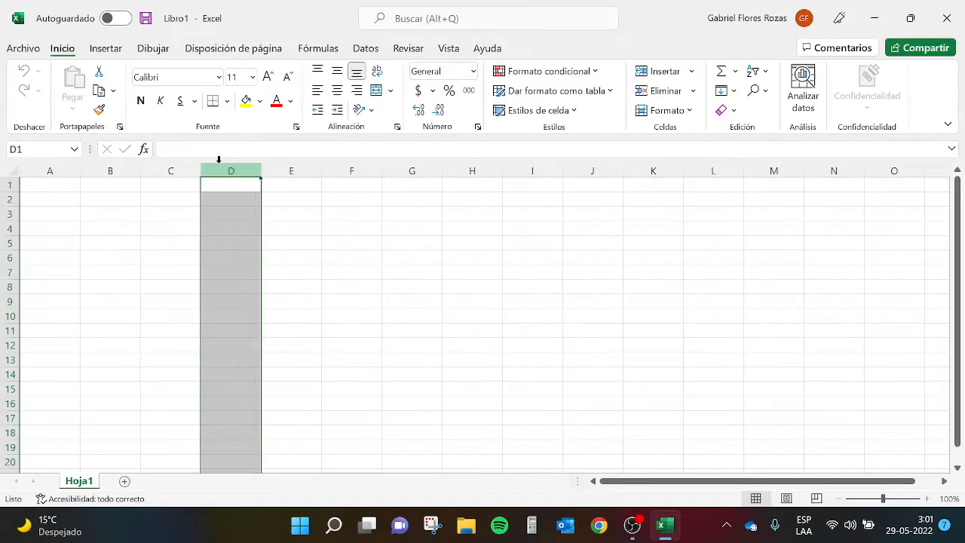
left_click(302, 273)
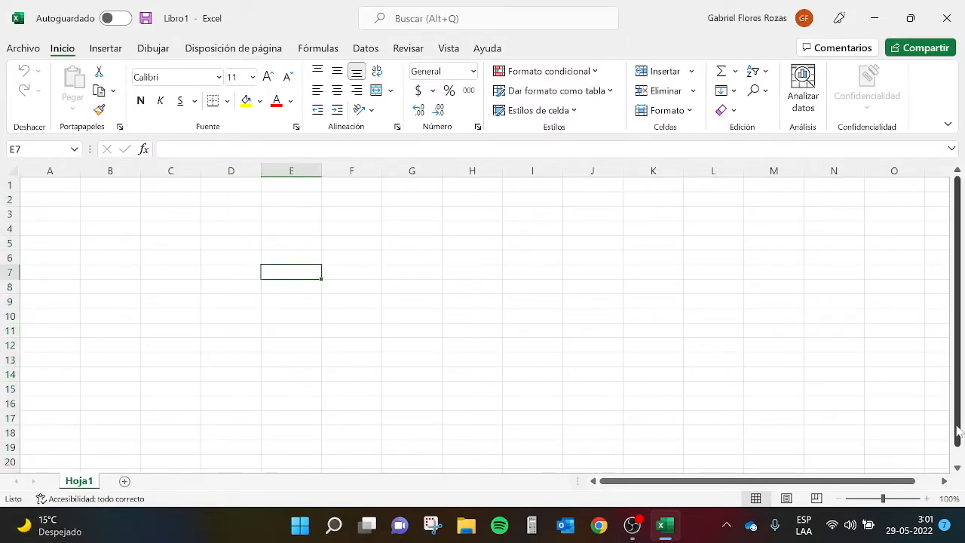
- Enlarge the worksheet zoom to 170%
left_click(929, 500)
left_click(929, 500)
left_click(928, 499)
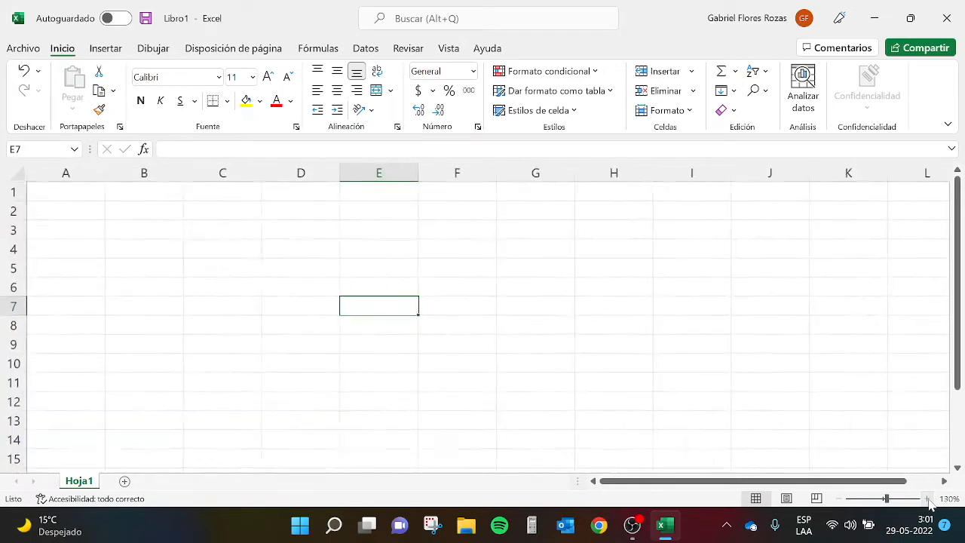
left_click(929, 499)
left_click(928, 499)
left_click(929, 499)
left_click(928, 499)
left_click(452, 281)
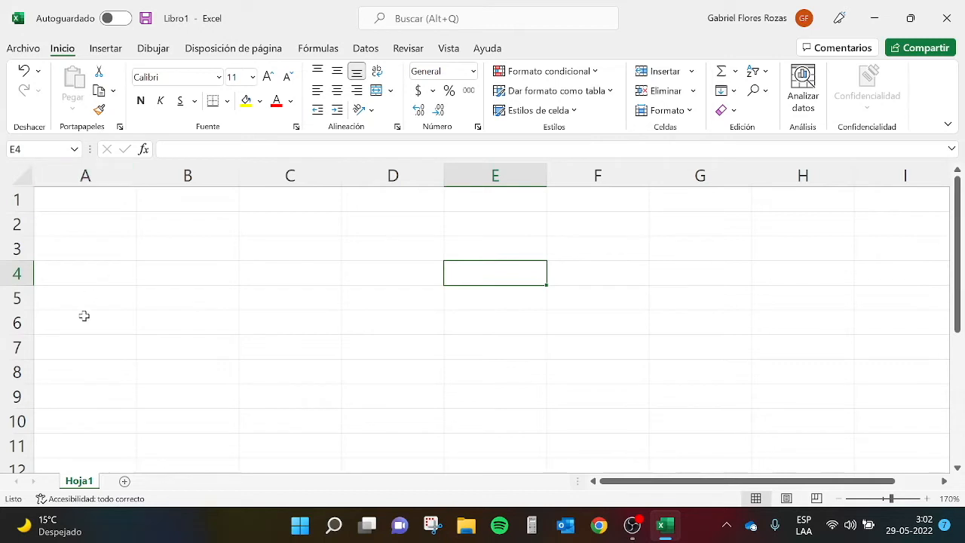
- Highlight whole columns A through E one after another to examine the lettered columns
left_click(86, 175)
left_click(188, 177)
left_click(269, 179)
left_click(100, 171)
left_click(177, 176)
left_click(310, 179)
left_click(392, 176)
left_click(494, 175)
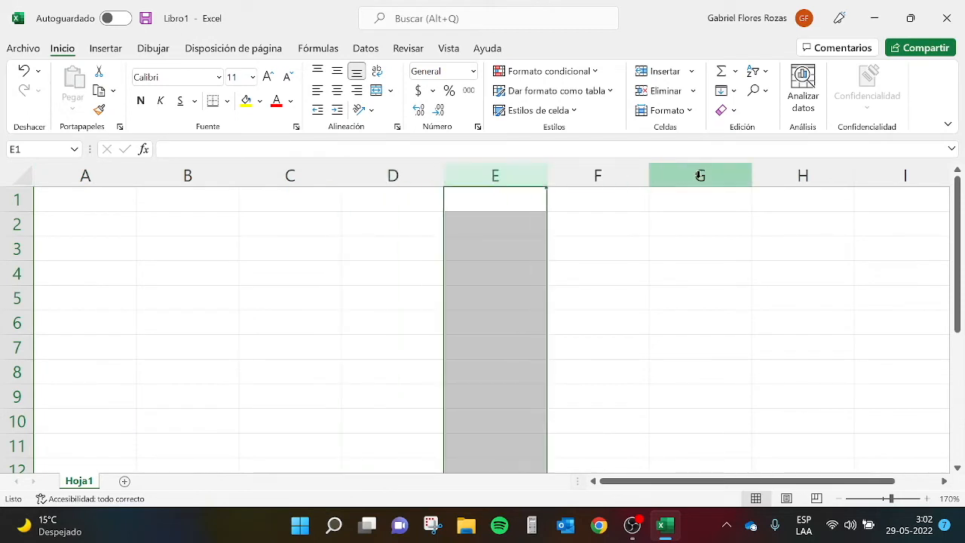
- Highlight whole rows 1 through 5 one after another to examine the numbered rows
left_click(15, 200)
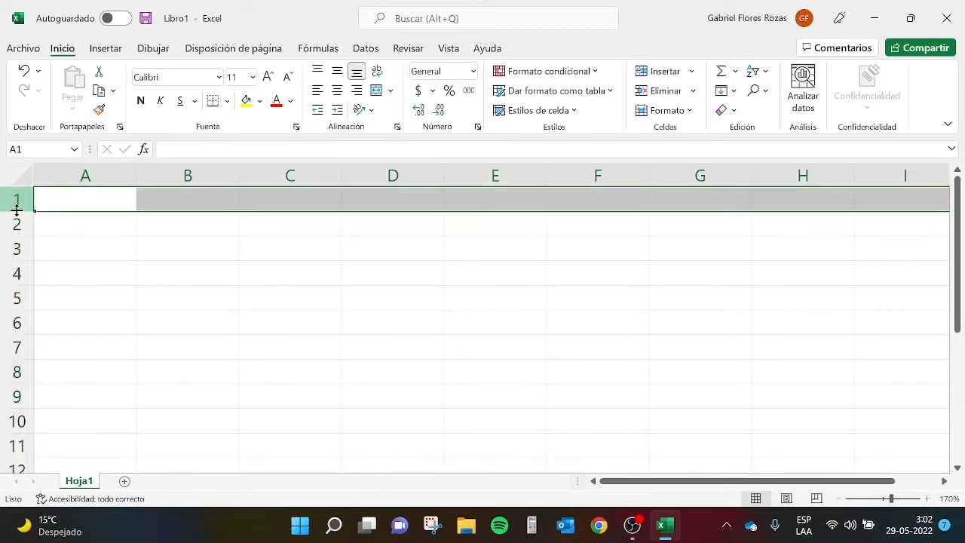
left_click(15, 224)
left_click(16, 249)
left_click(16, 273)
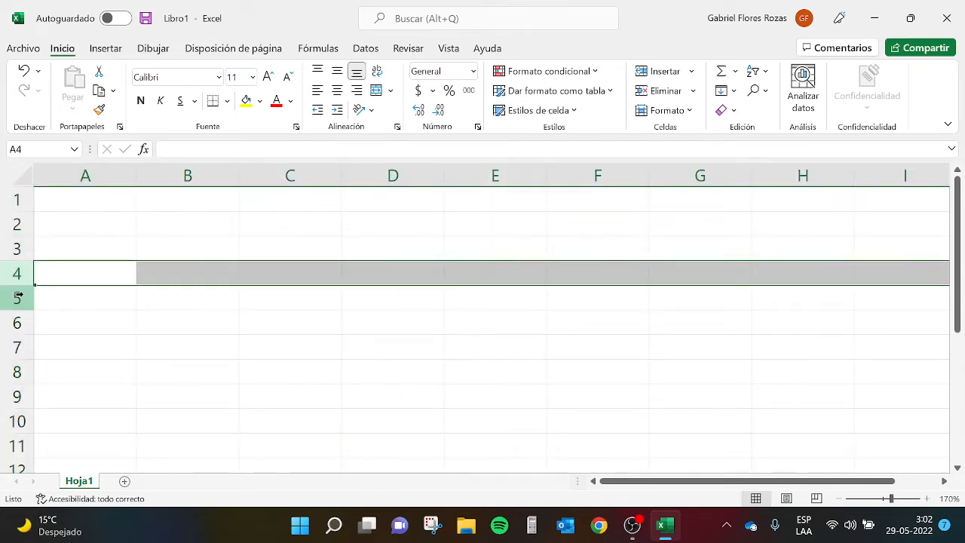
left_click(18, 297)
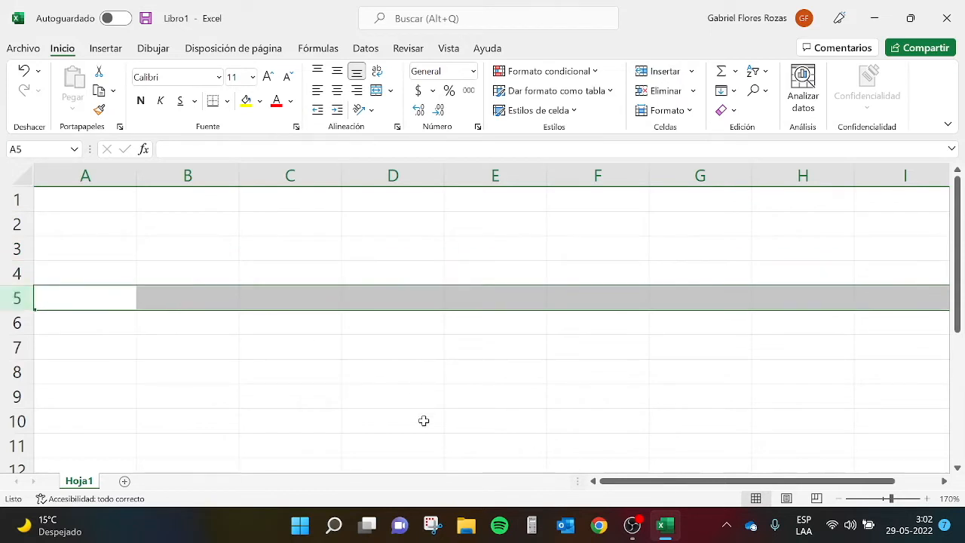
- Examine cell references by selecting the single cells C5, F3 and C7 and the range B2:E9
left_click(285, 303)
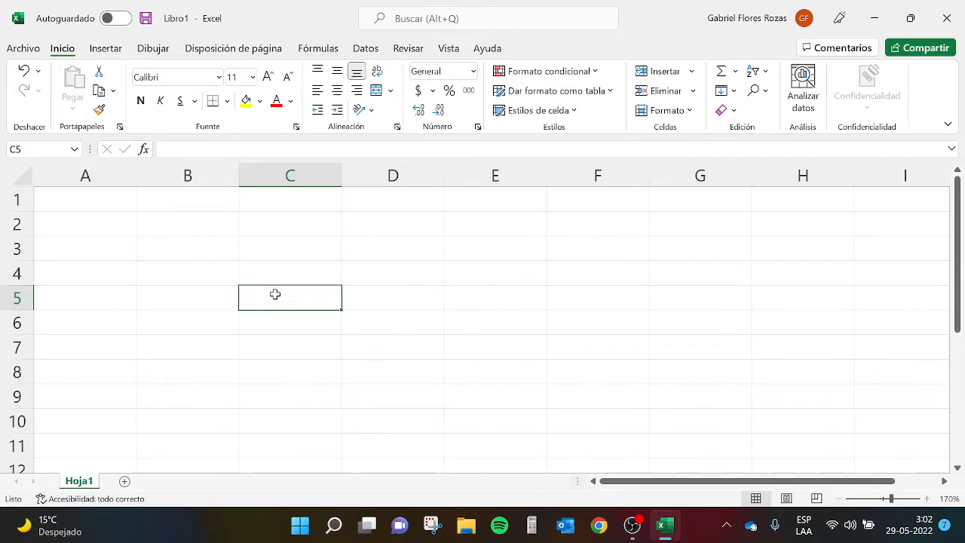
left_click(583, 247)
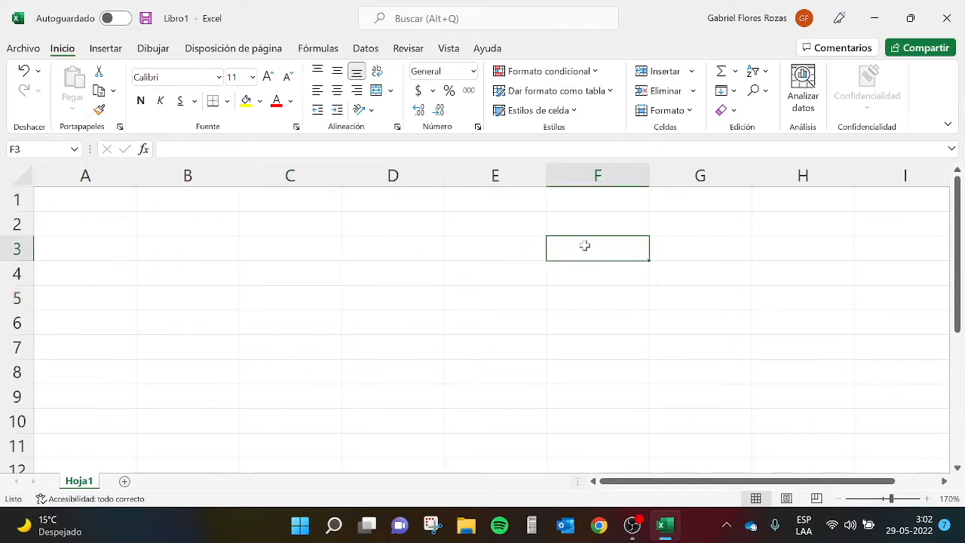
left_click(264, 341)
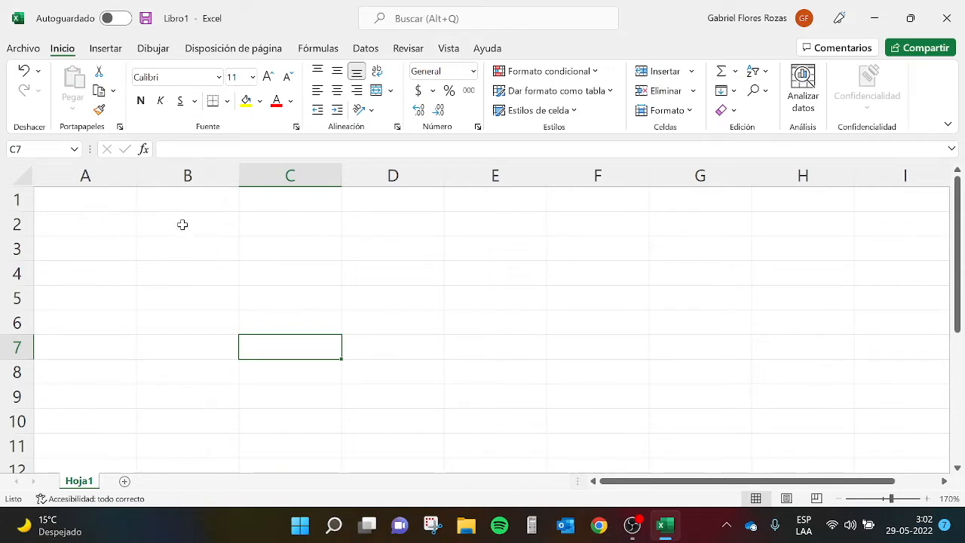
left_click_drag(181, 222, 517, 395)
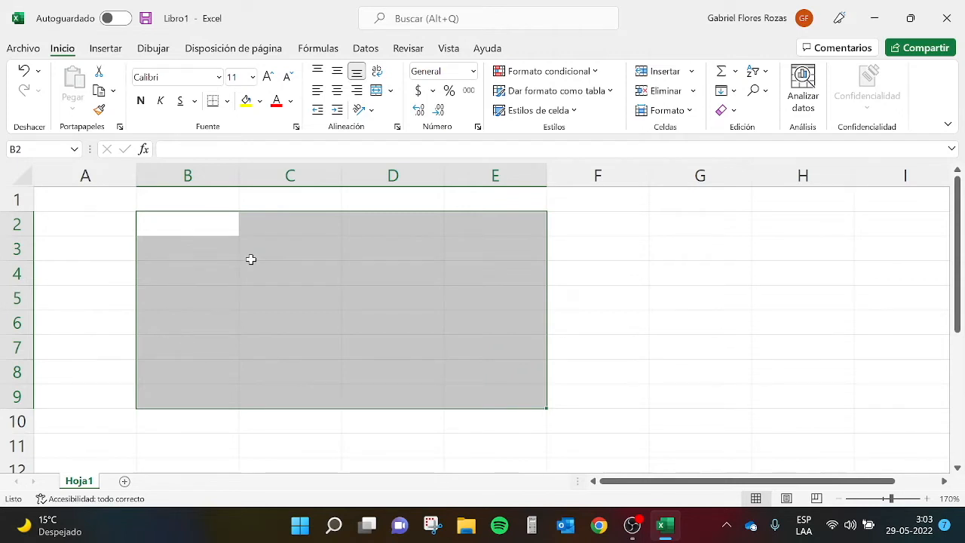
left_click(623, 259)
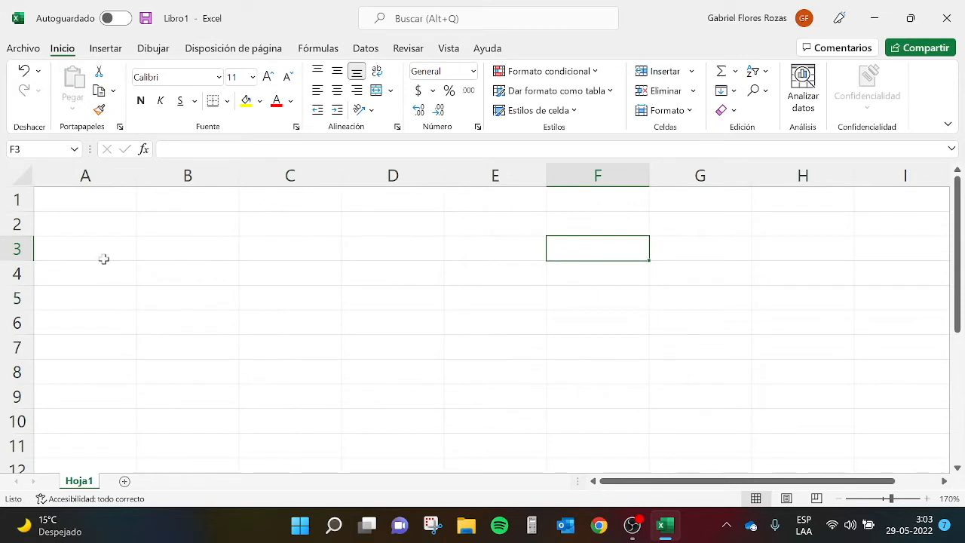
- Enter the headers EMPRESA, INGRESO 2021 and INGRESOS 2022 in cells A1, B1 and C1
left_click(84, 200)
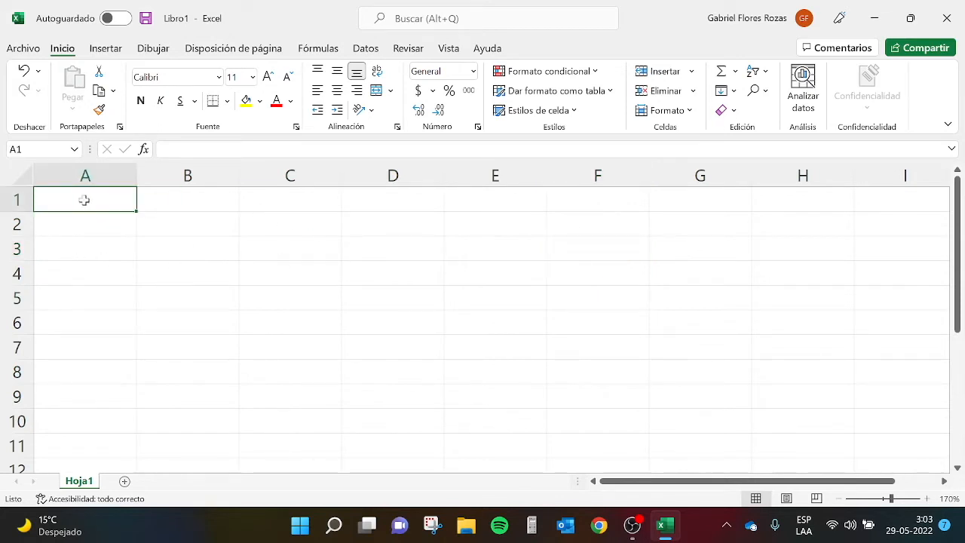
type("EMPRESA")
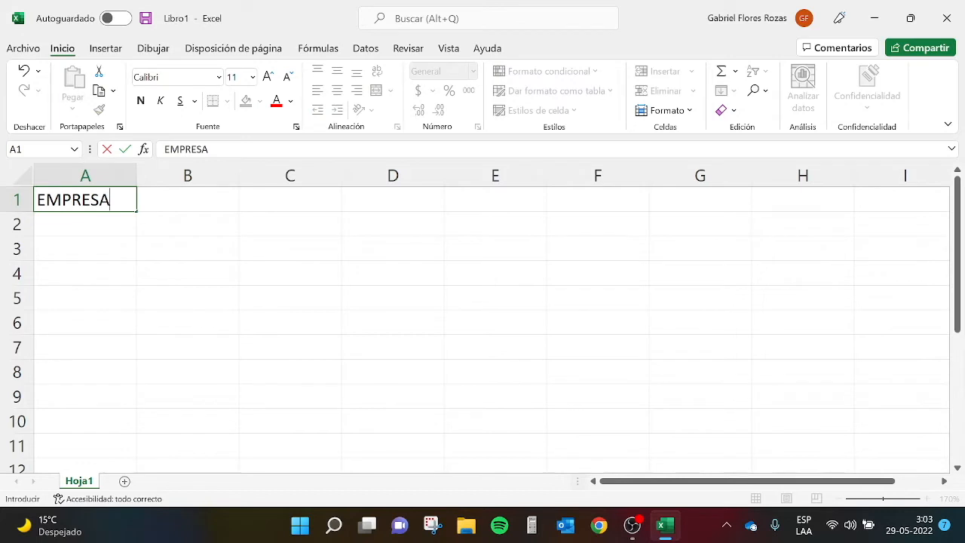
key("Tab")
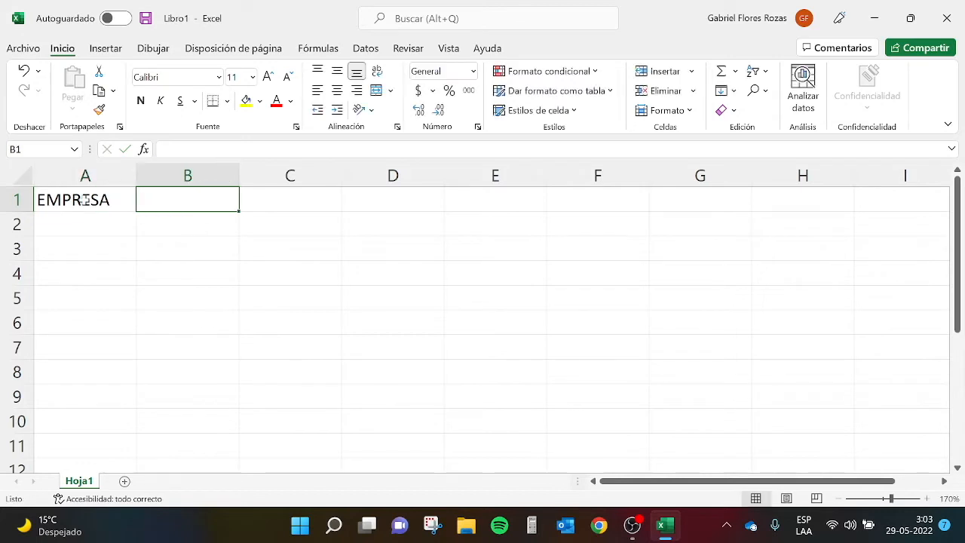
type("INGRESO 2021")
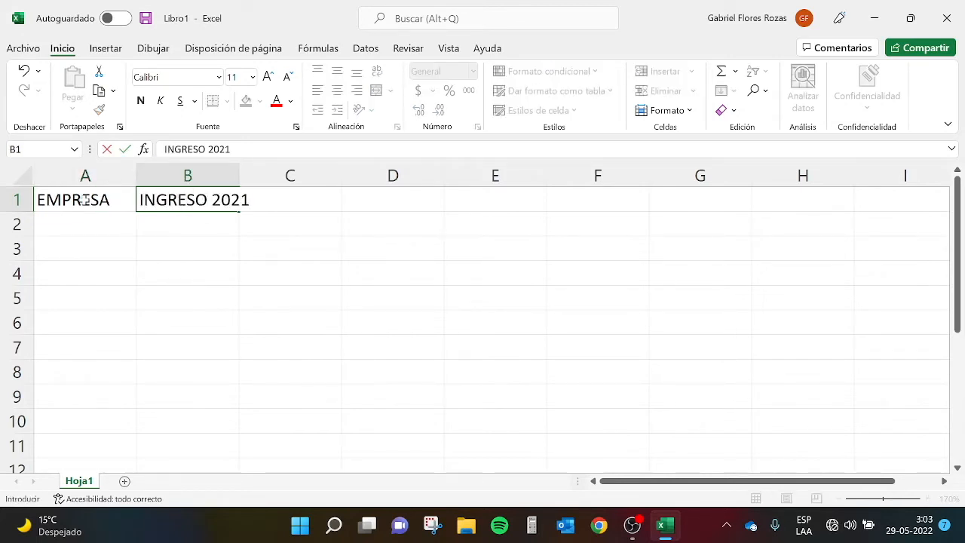
key("Tab")
type("INGRESOS")
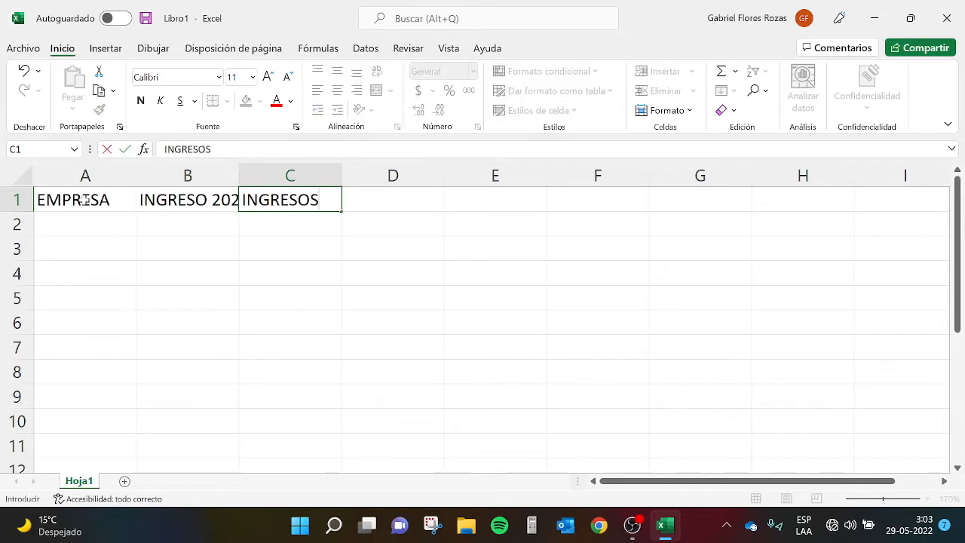
type(" 2022")
key("Return")
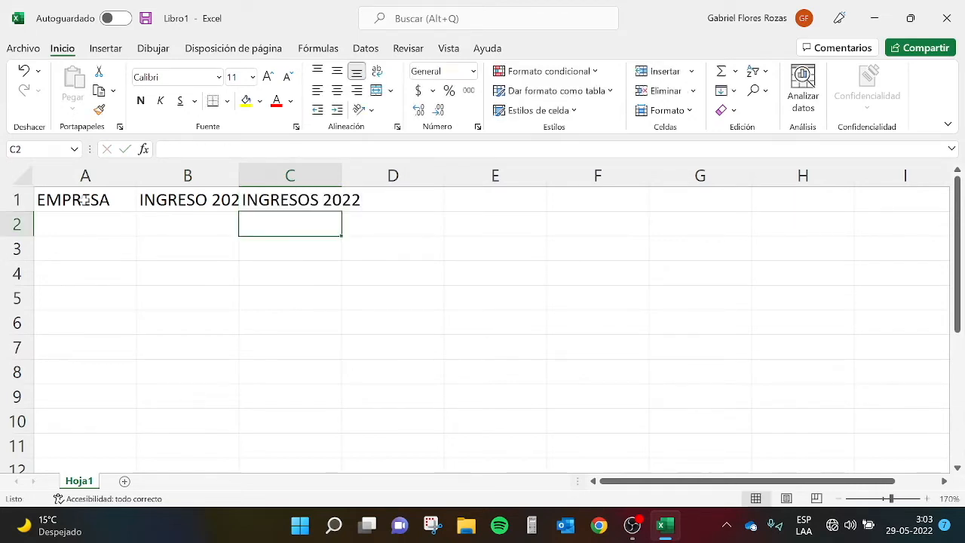
- Change the header in cell C1 to INGRESOS 2023
left_click(295, 200)
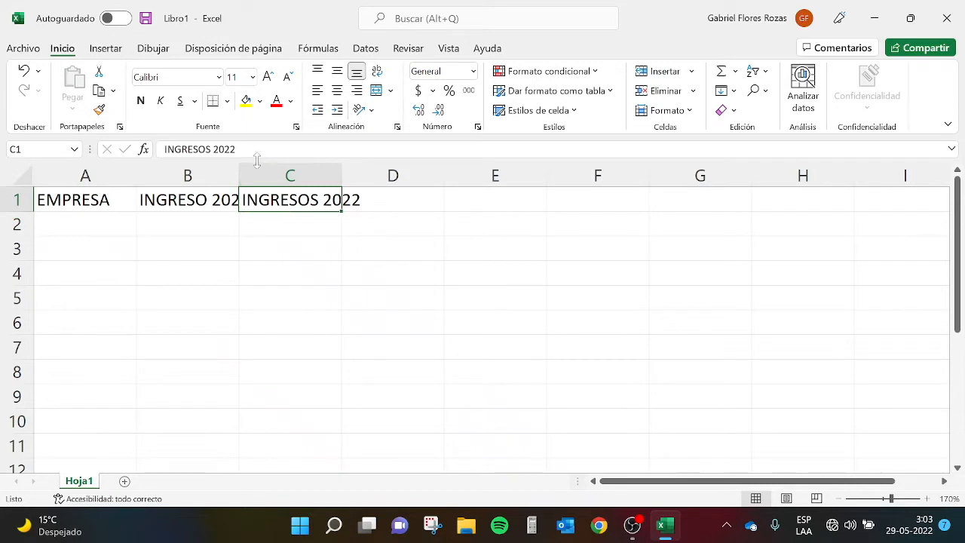
key("F2")
key("BackSpace")
type("3")
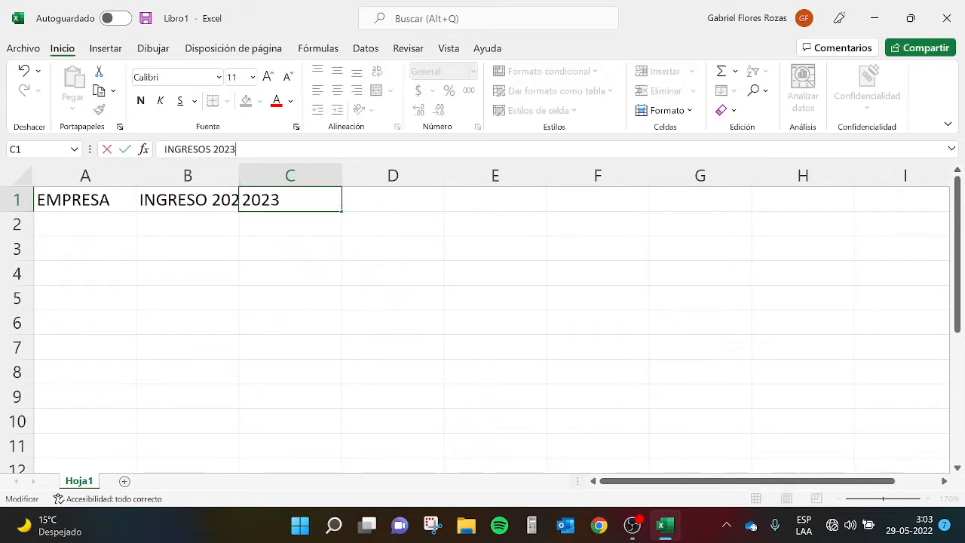
key("Return")
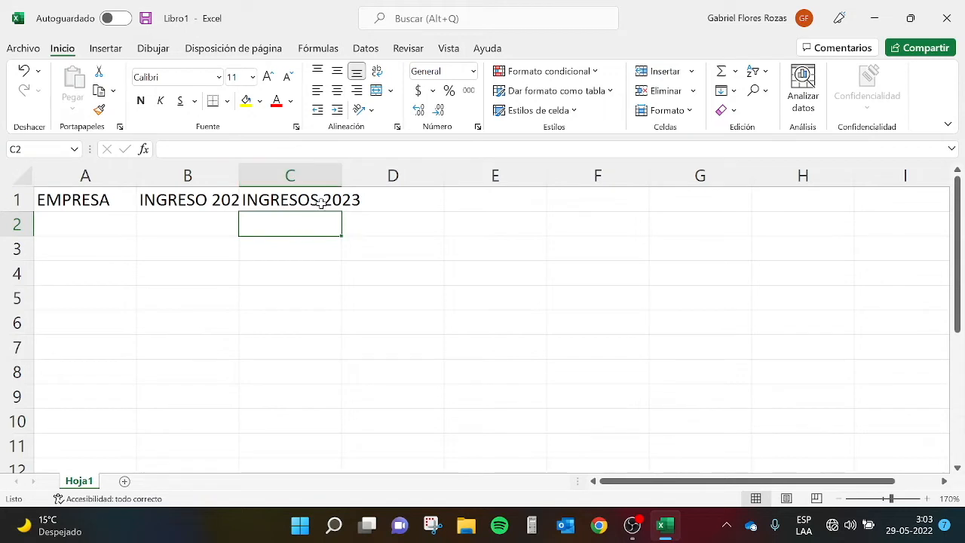
- Check the full text of the truncated header in cell B1
left_click(242, 277)
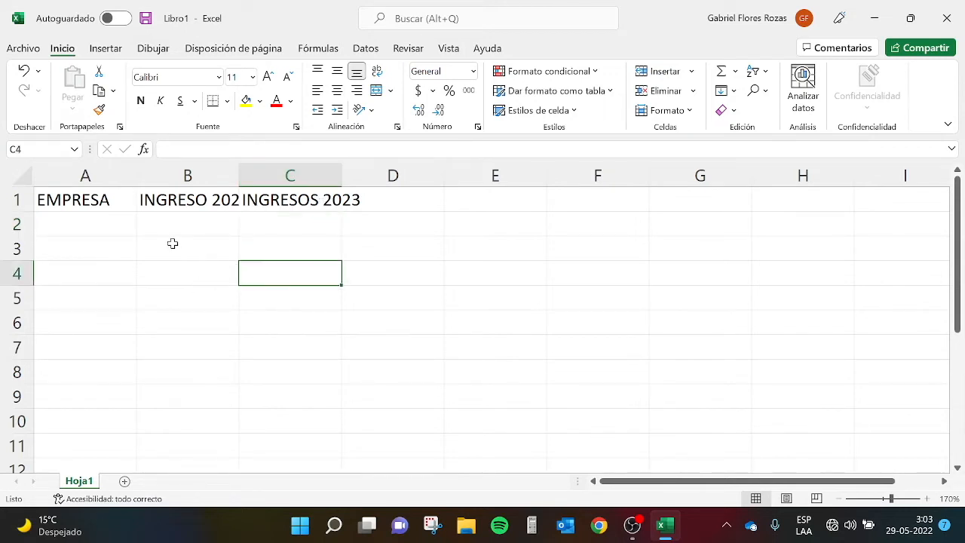
left_click(158, 199)
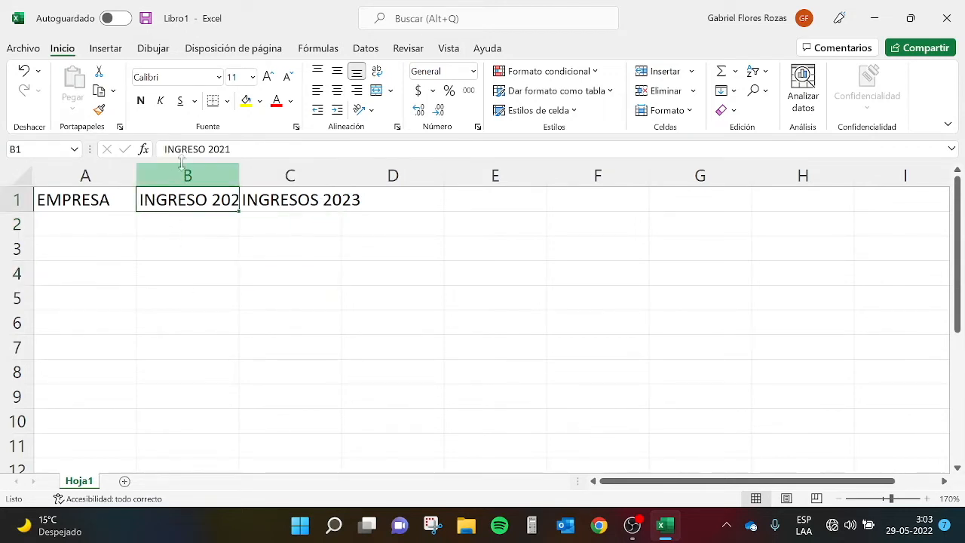
left_click(224, 267)
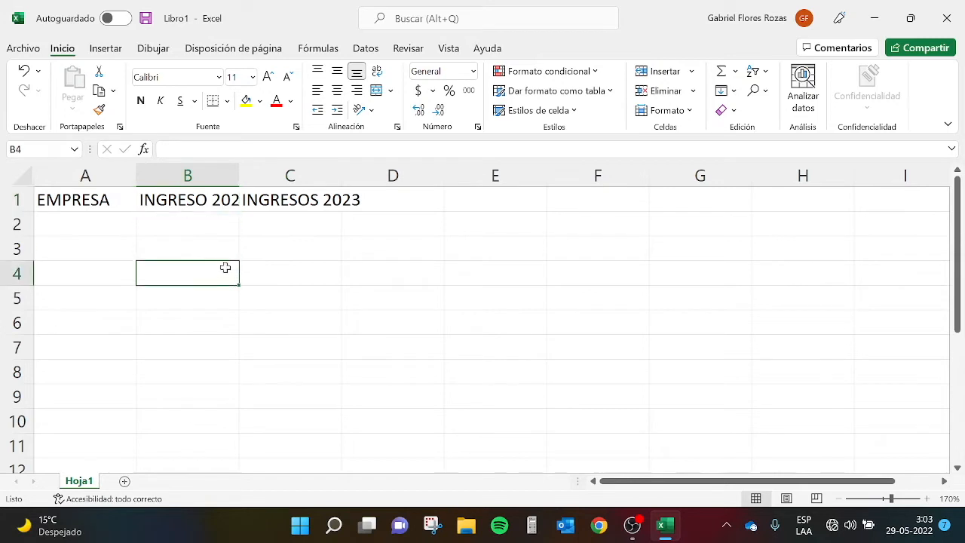
left_click(148, 200)
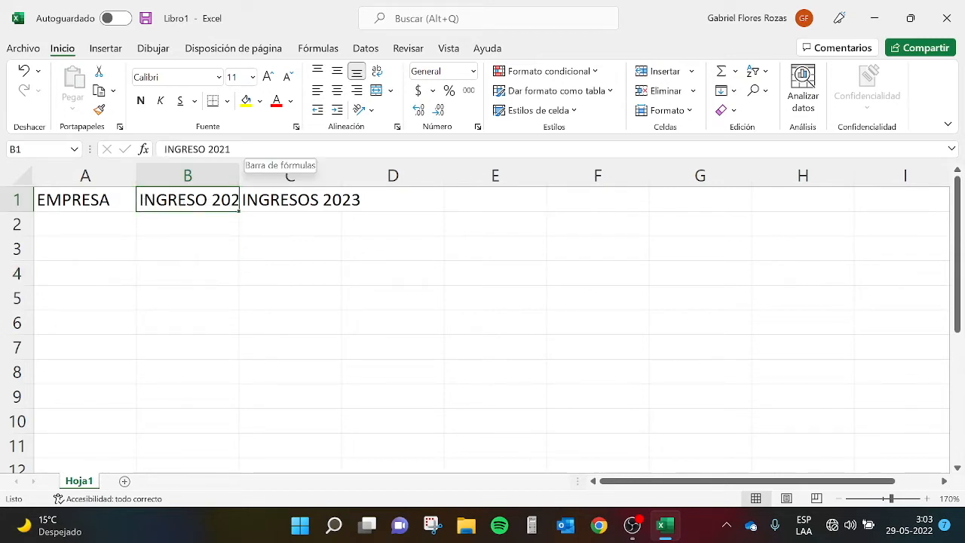
- Widen column B manually to about 22.18
left_click(248, 267)
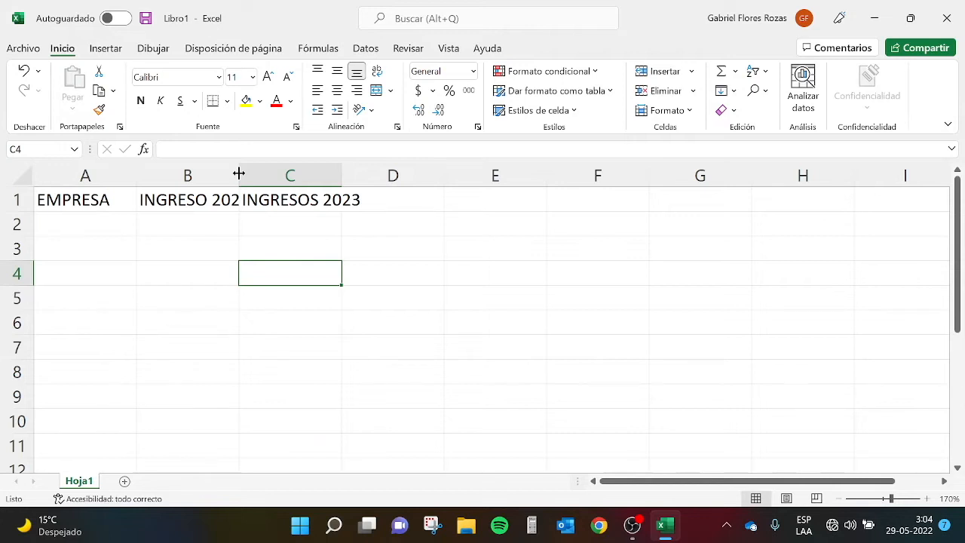
left_click_drag(239, 174, 350, 173)
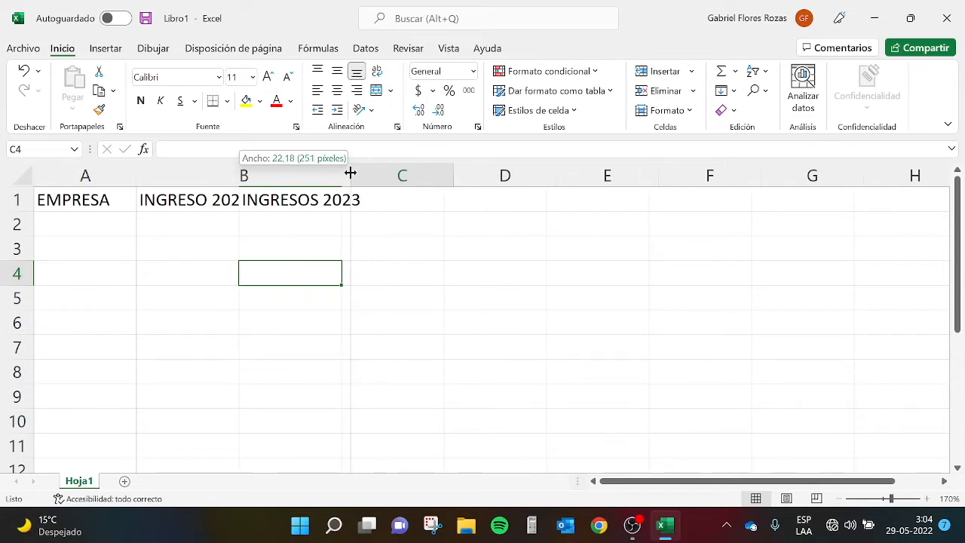
left_click_drag(350, 173, 350, 174)
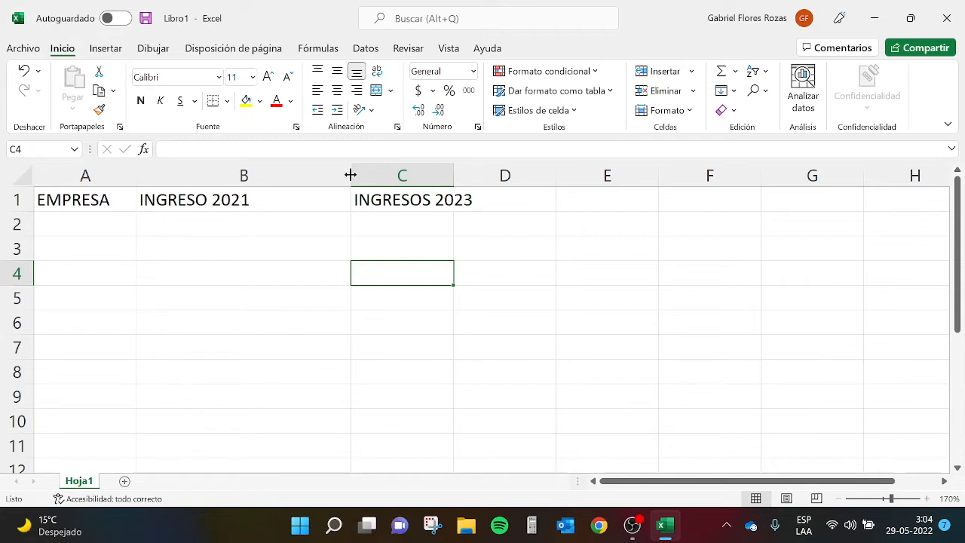
- Autofit the widths of columns B, C and A to their header text and select cell A2
double_click(351, 175)
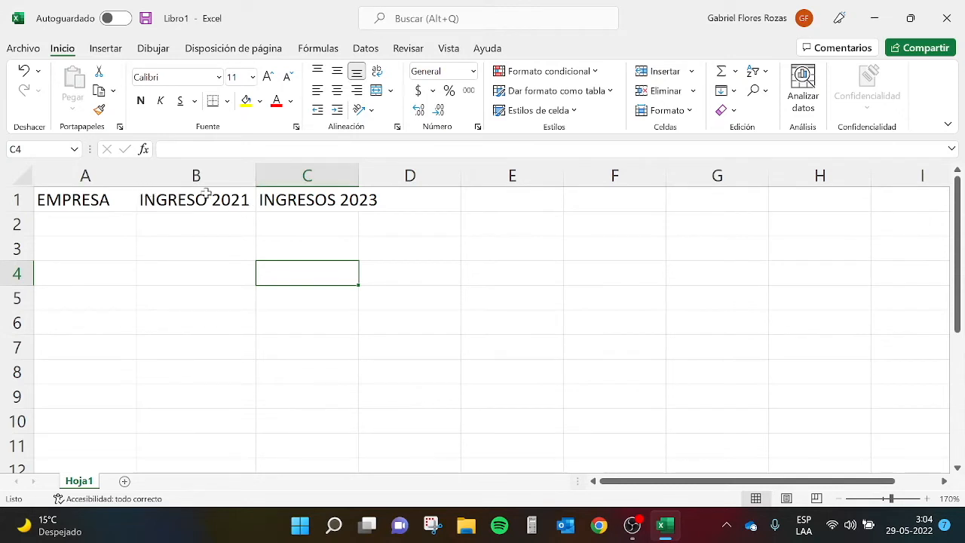
double_click(358, 174)
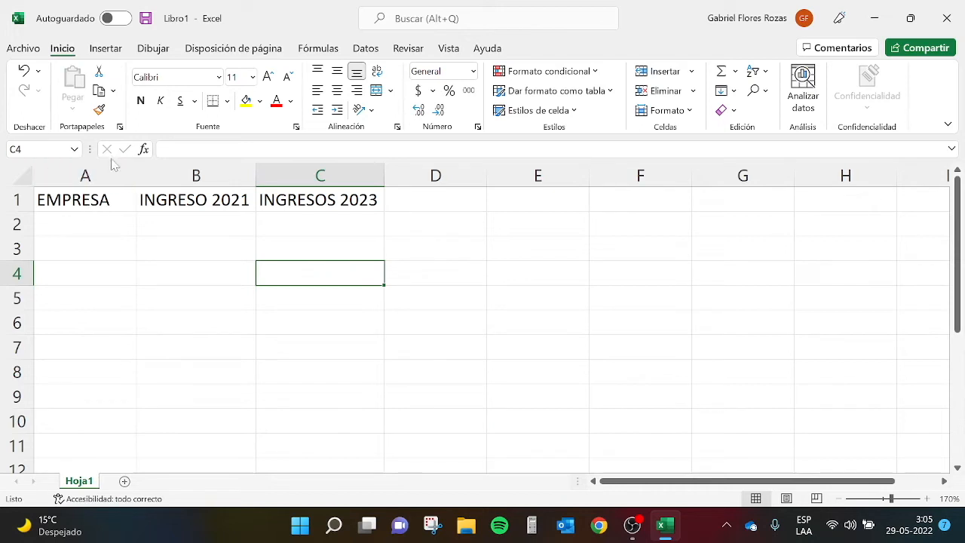
double_click(136, 174)
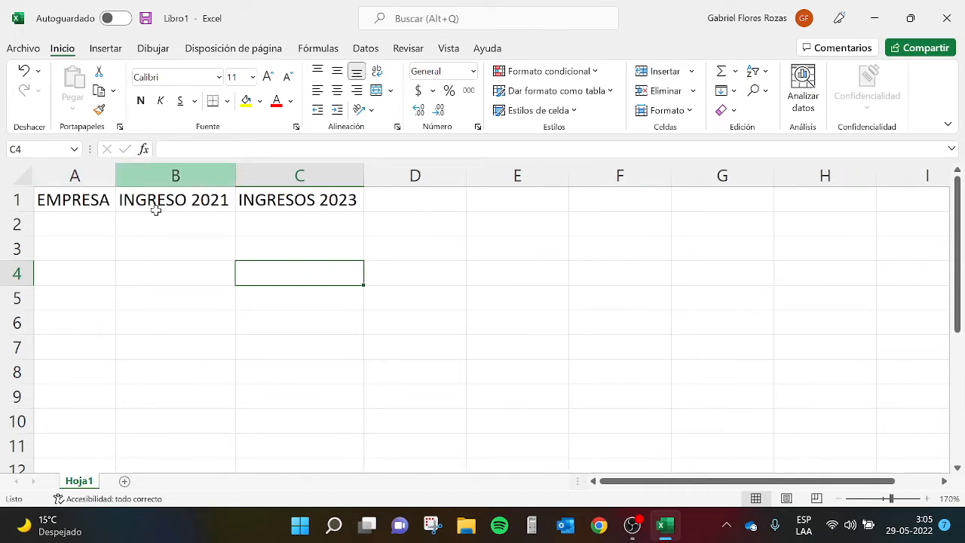
left_click(307, 292)
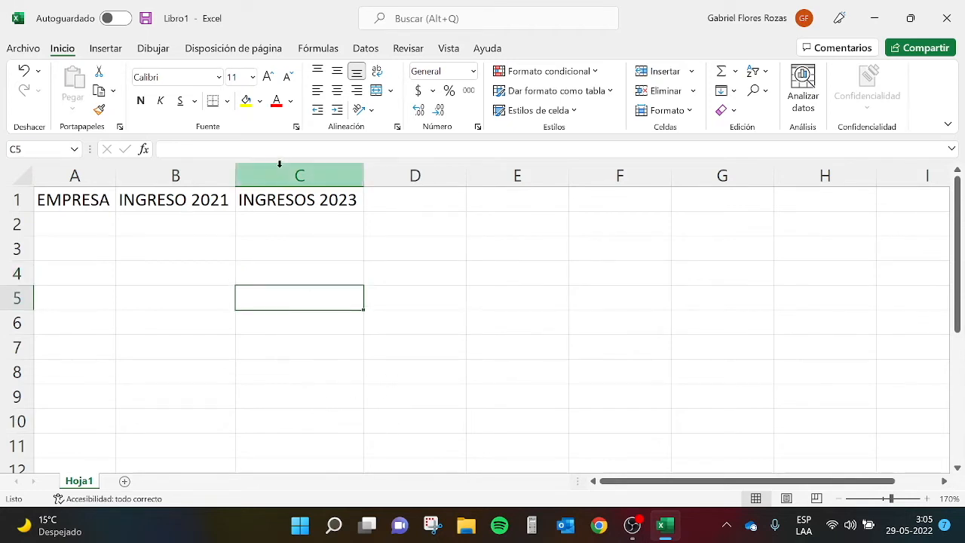
left_click(90, 224)
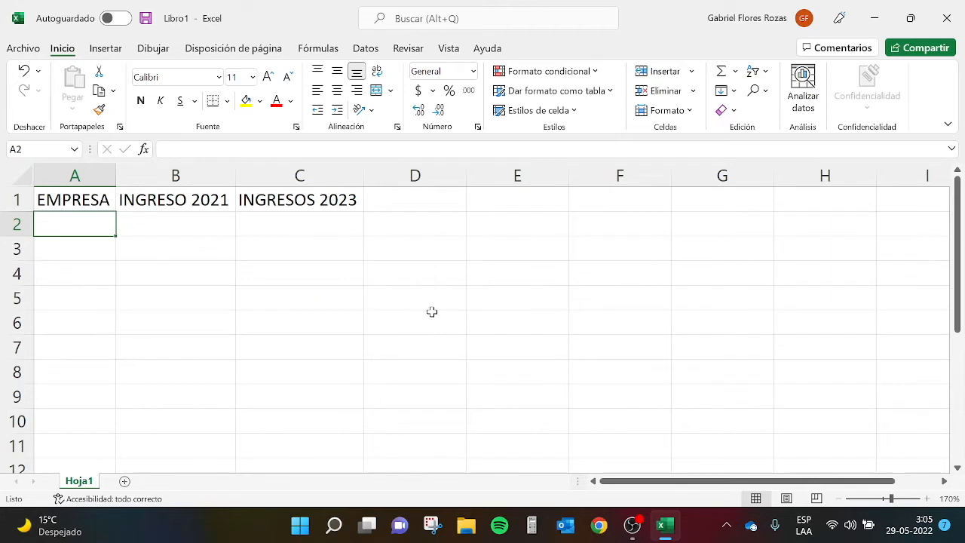
- Enter the companies Mac Training SpA, Indei SpA and Uneduc SpA in cells A2 to A4 and autofit column A's width
type("Mac Tr")
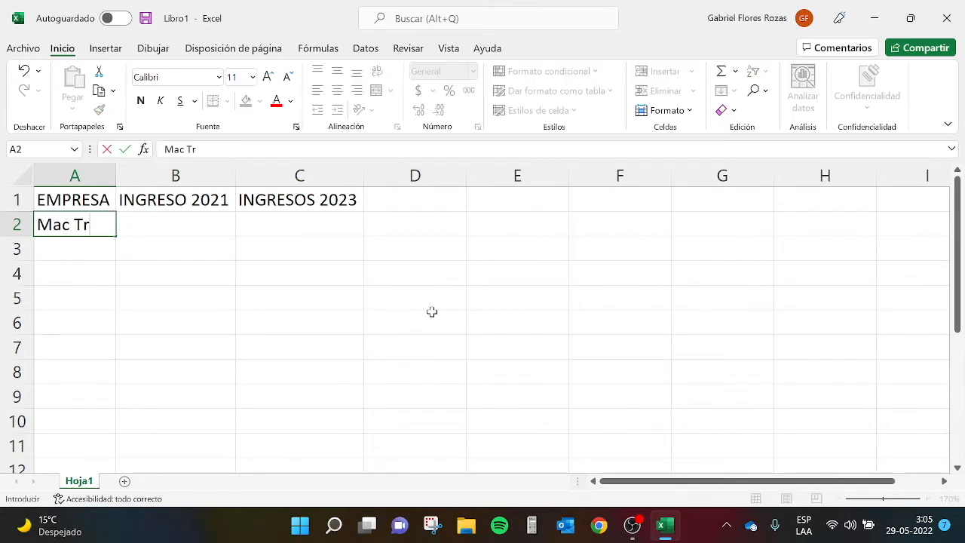
type("aining SpA")
key("Return")
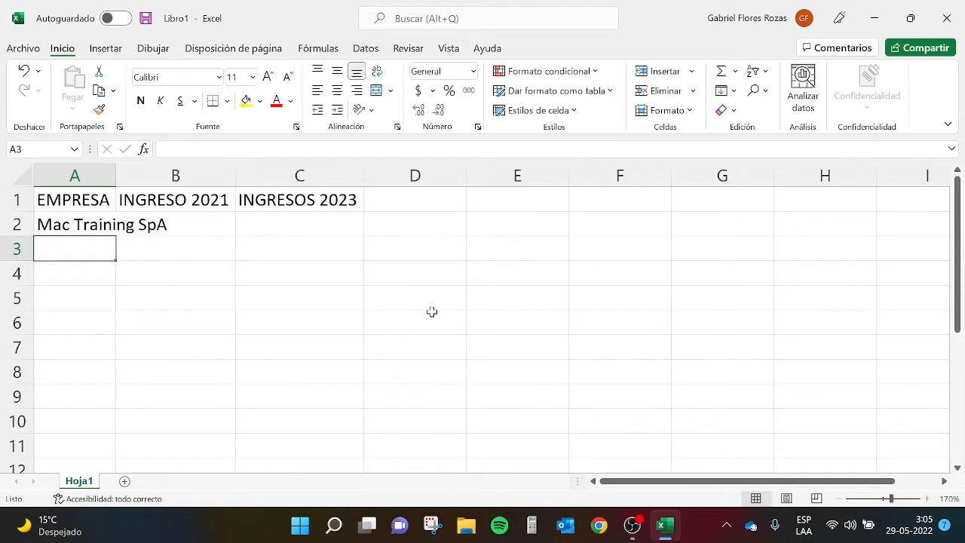
type("Indei S")
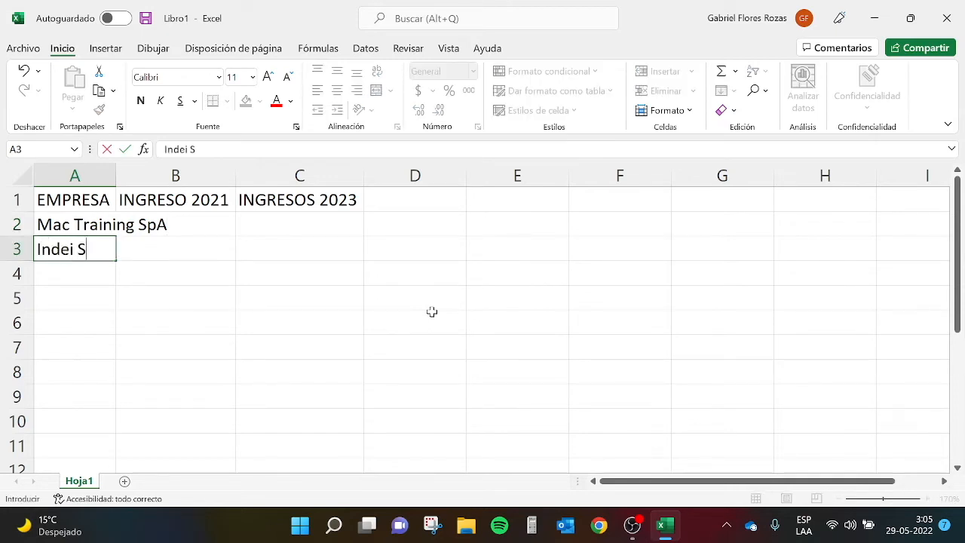
type("pA")
key("Return")
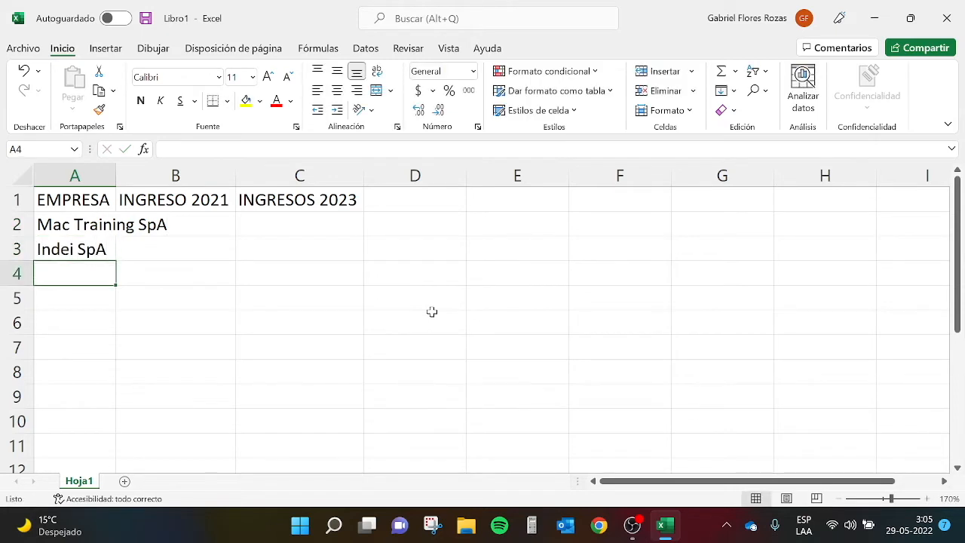
type("Uneduc SpA")
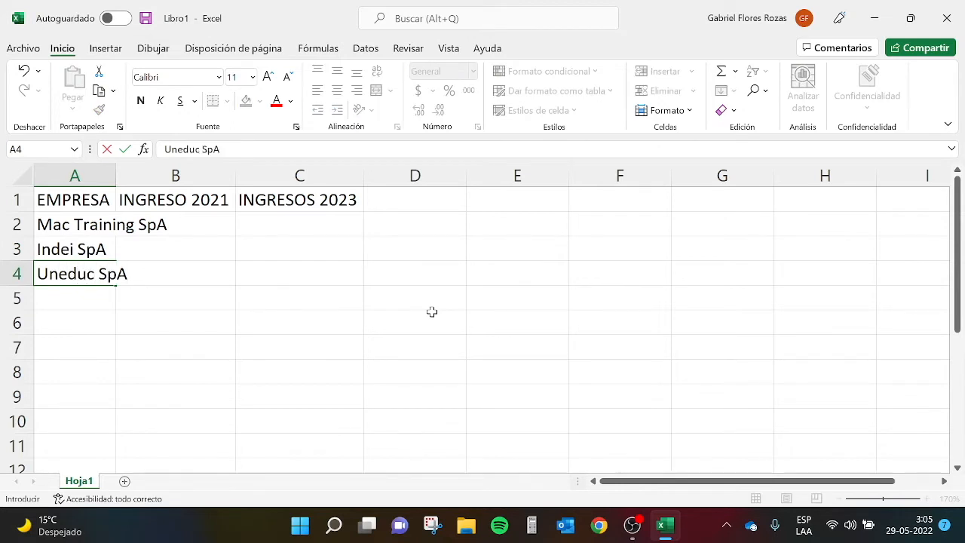
key("Return")
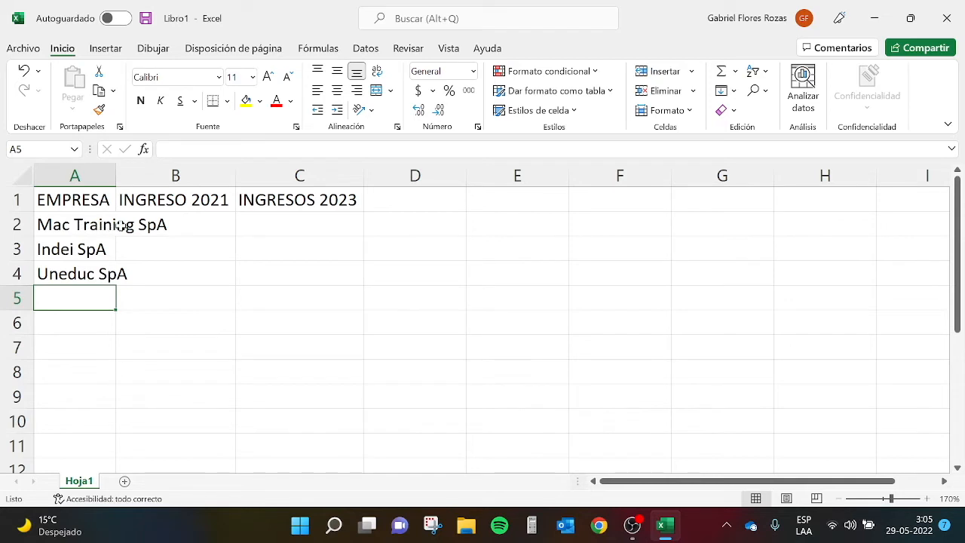
double_click(116, 175)
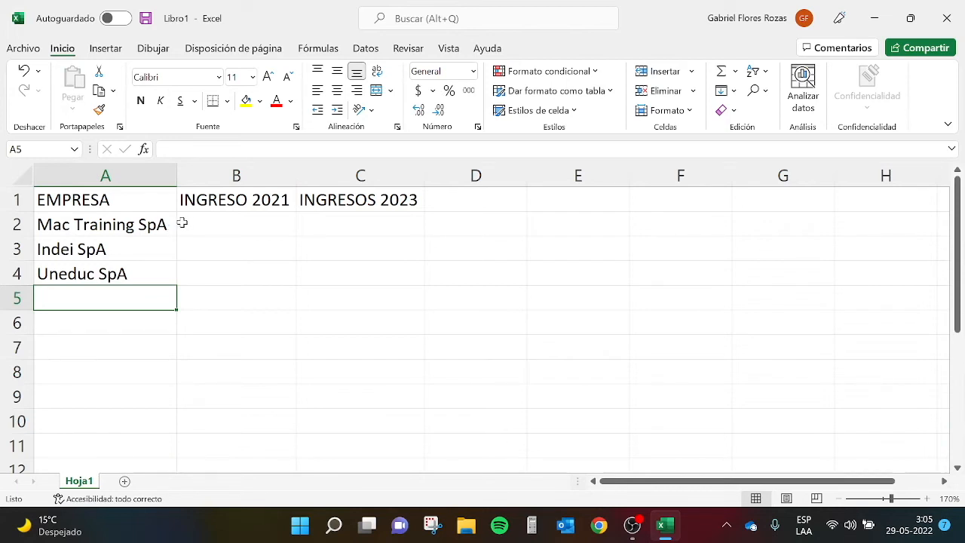
- Insert an empty column between the INGRESO 2021 and INGRESOS 2023 columns
left_click(387, 245)
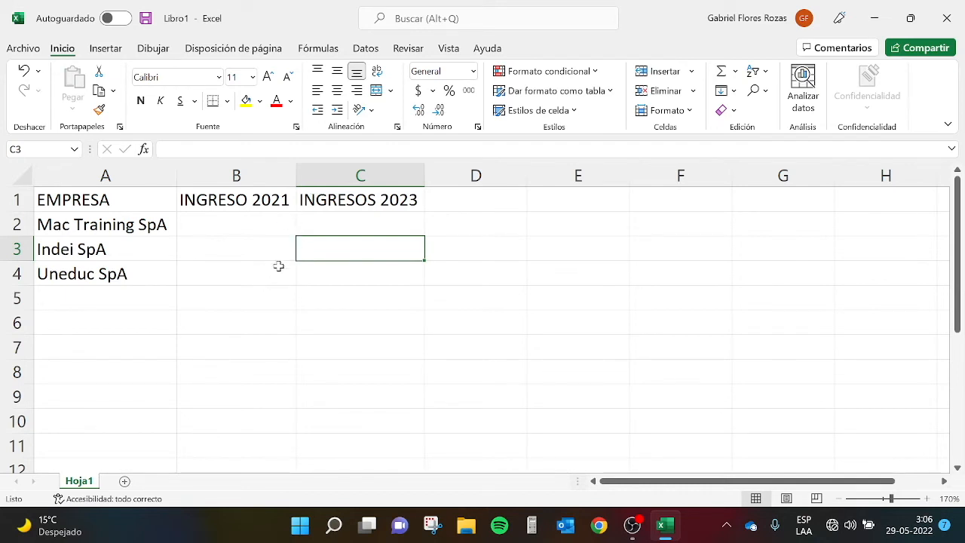
right_click(340, 174)
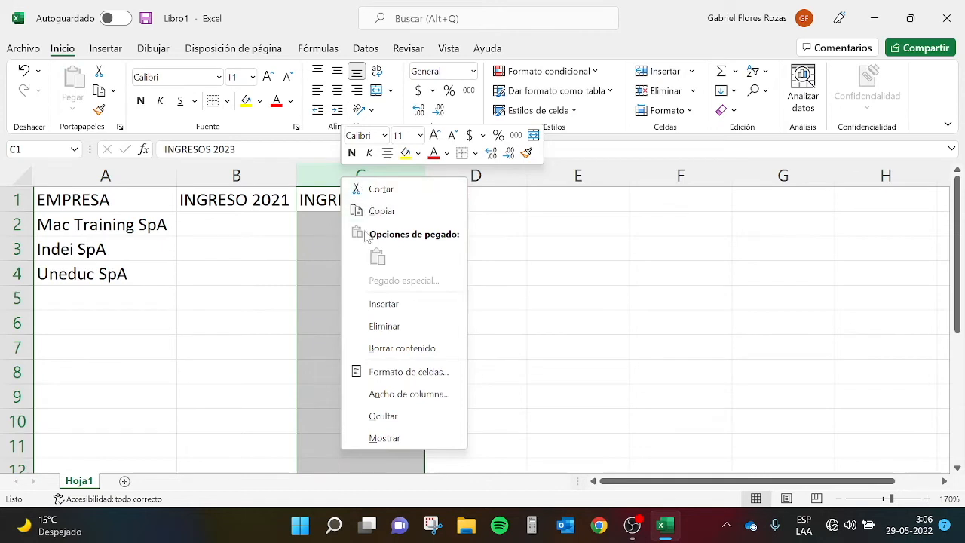
left_click(412, 307)
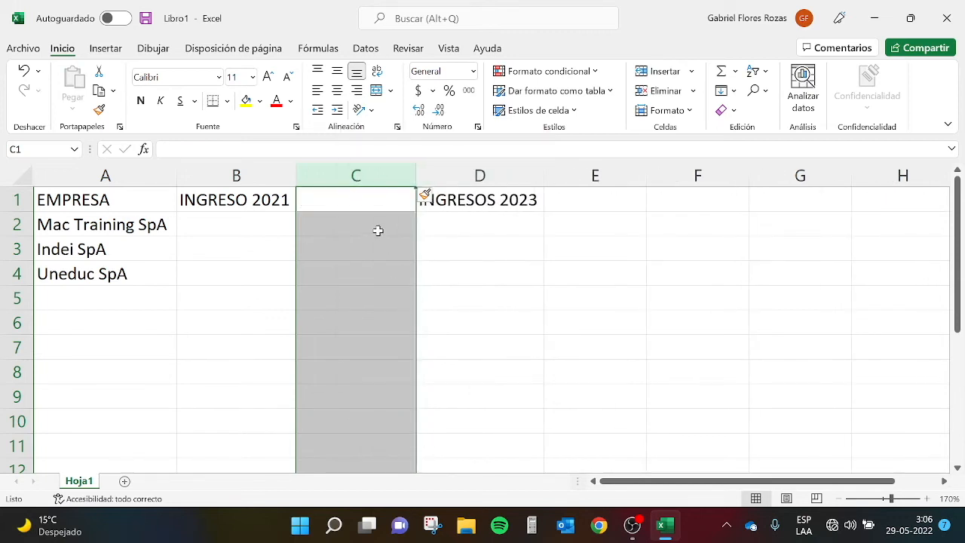
left_click(327, 280)
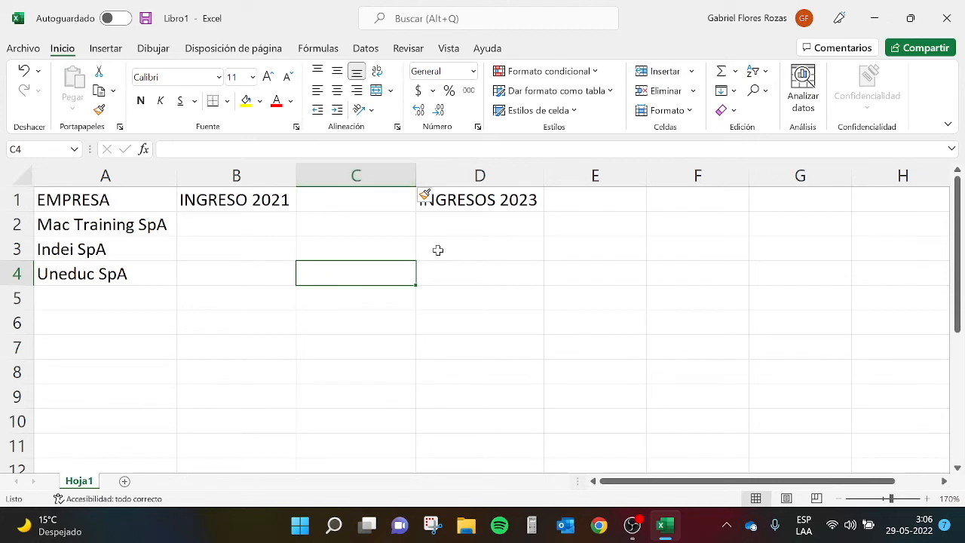
left_click(437, 249)
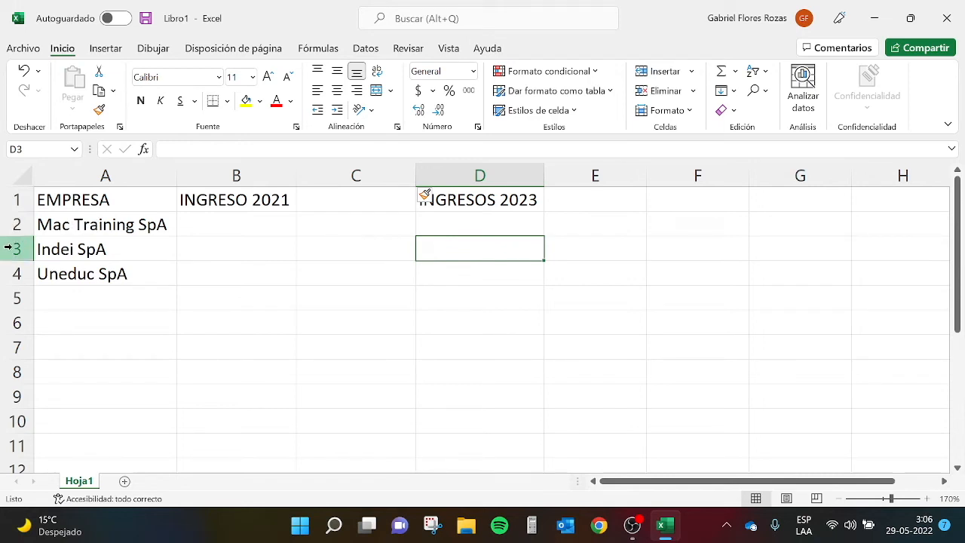
- Insert a row above Indei SpA and enter GFR Consultores in cell A3
right_click(8, 248)
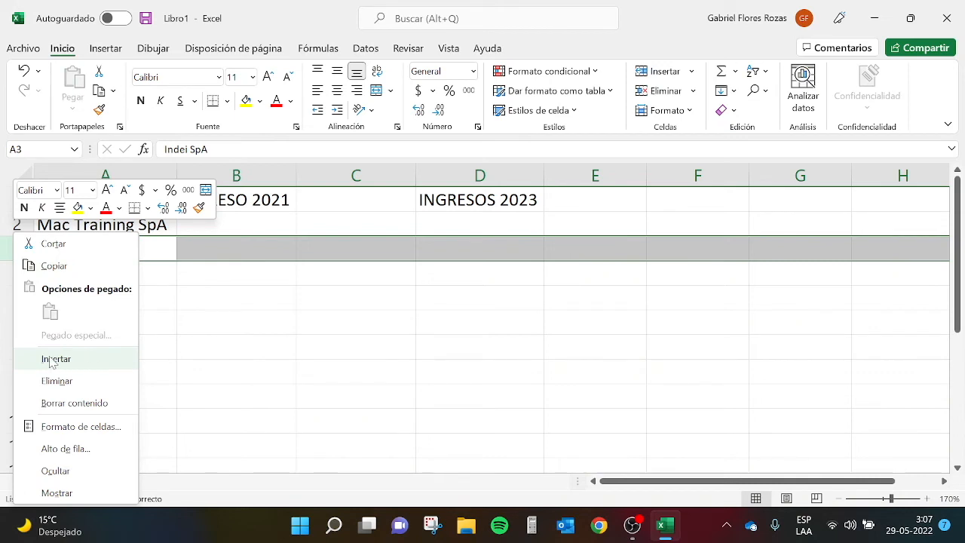
left_click(77, 359)
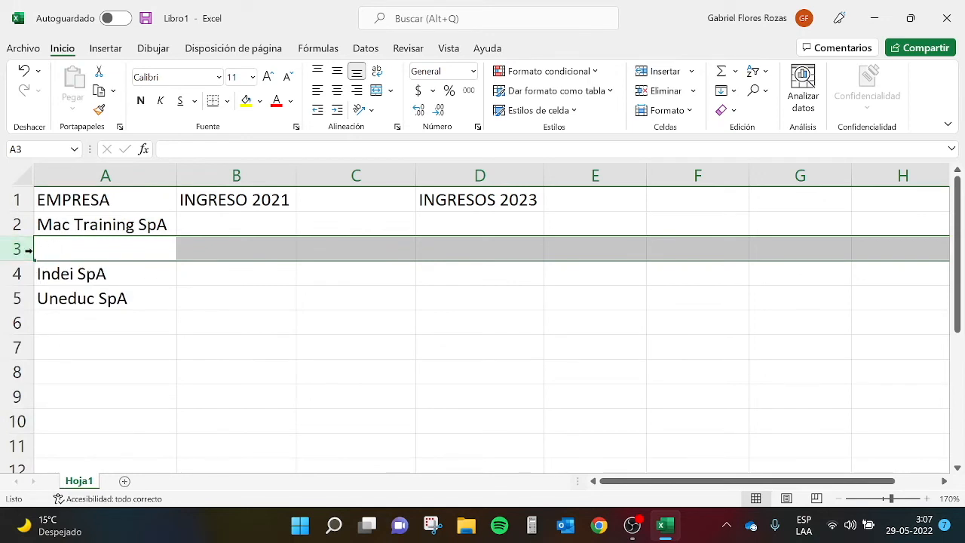
left_click(70, 252)
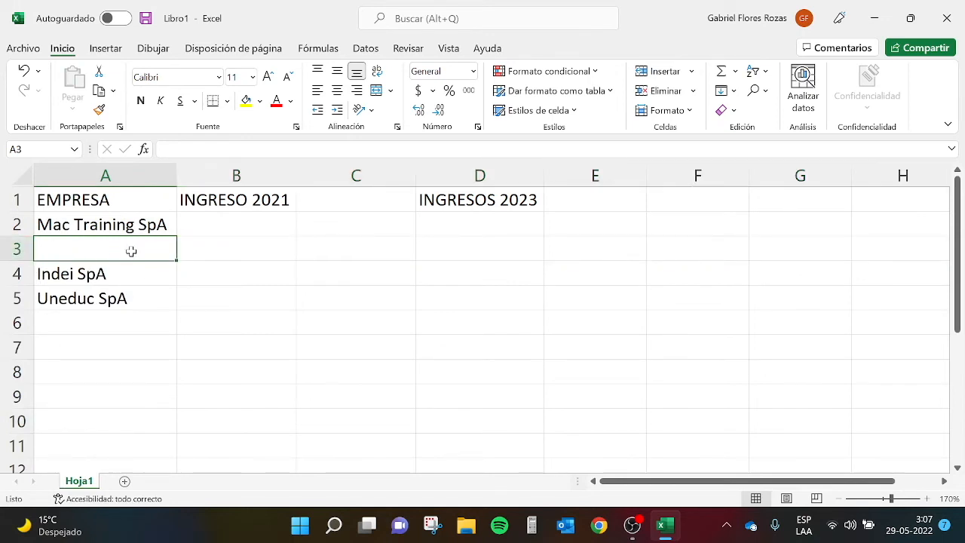
type("GFR Consultores")
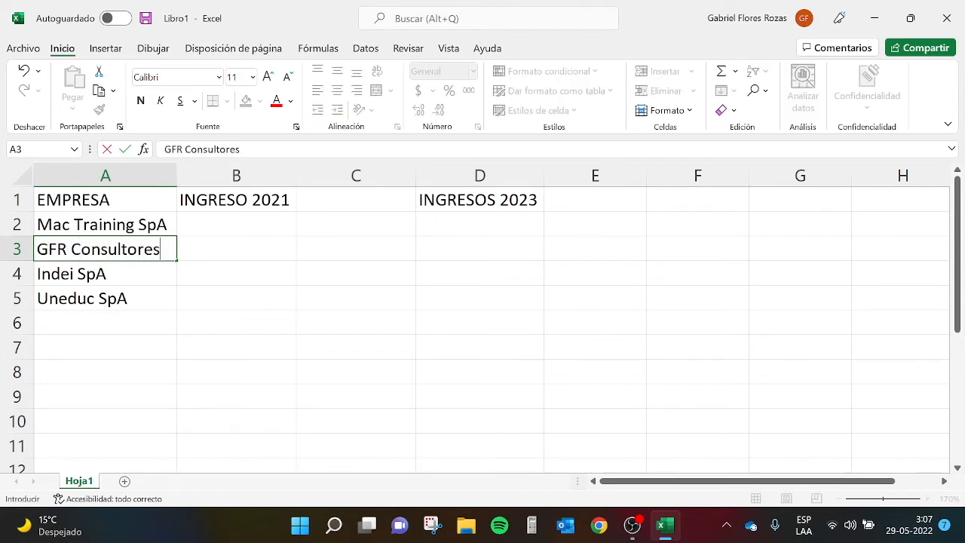
key("Return")
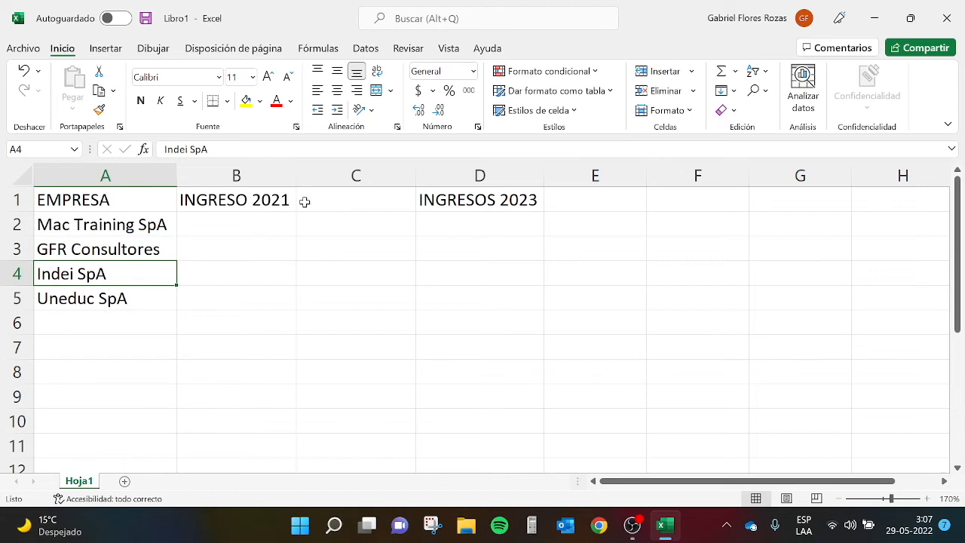
- Enter the header INGRESOS 2022 in cell C1 and autofit column C's width
left_click(372, 202)
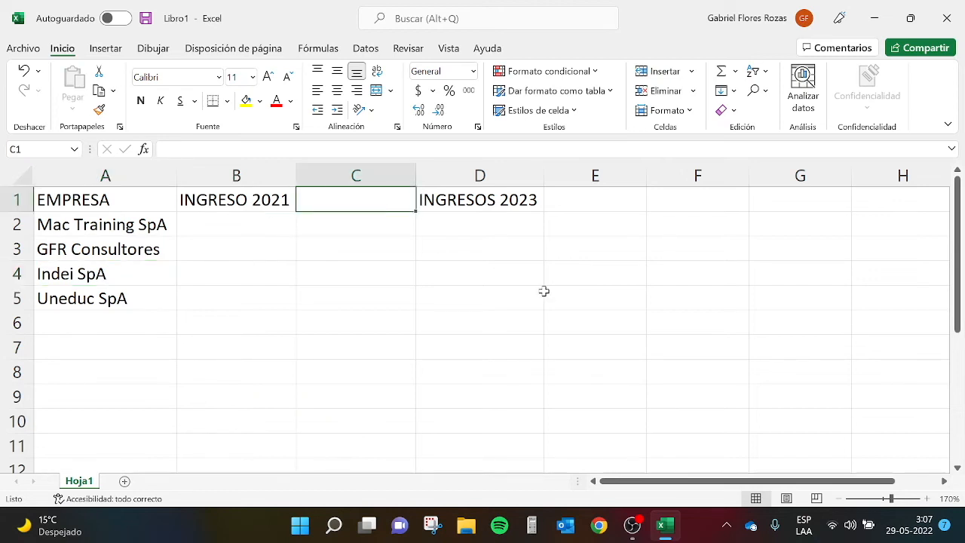
type("INGRESOS 2022")
key("Return")
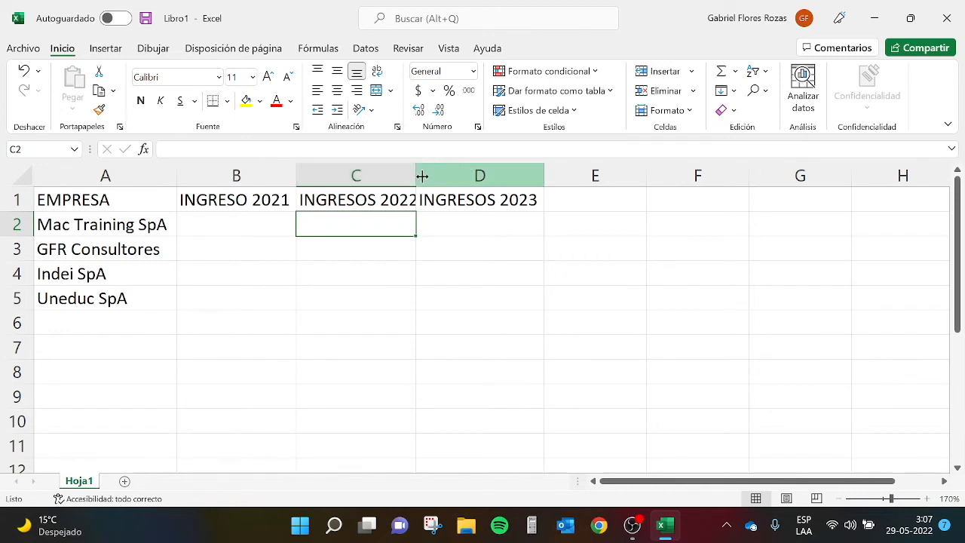
double_click(417, 176)
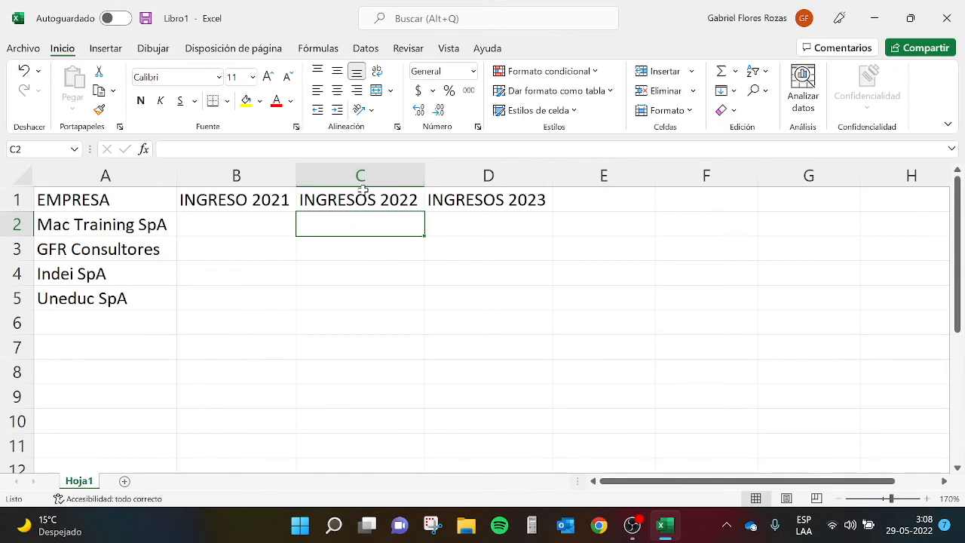
- Delete the INGRESOS 2022 column and the GFR Consultores row
right_click(388, 173)
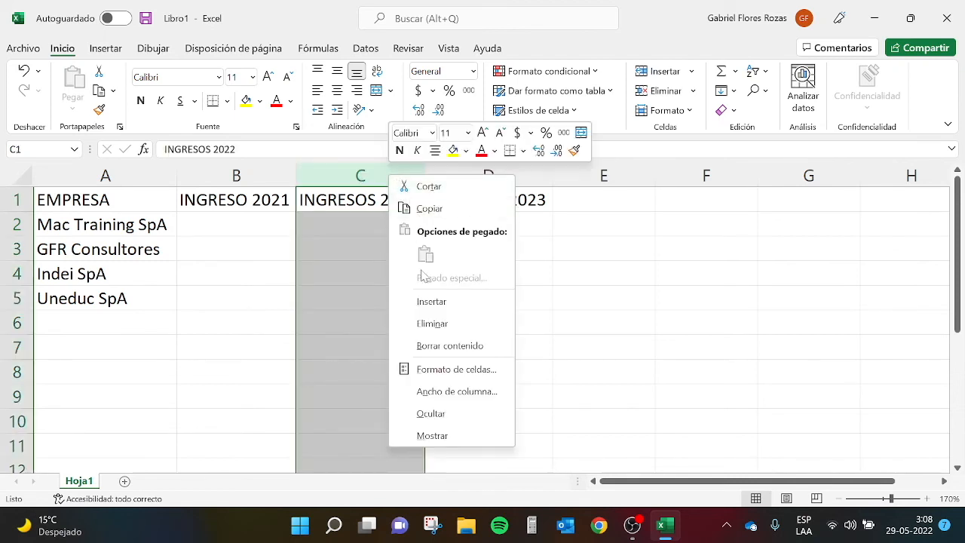
left_click(455, 324)
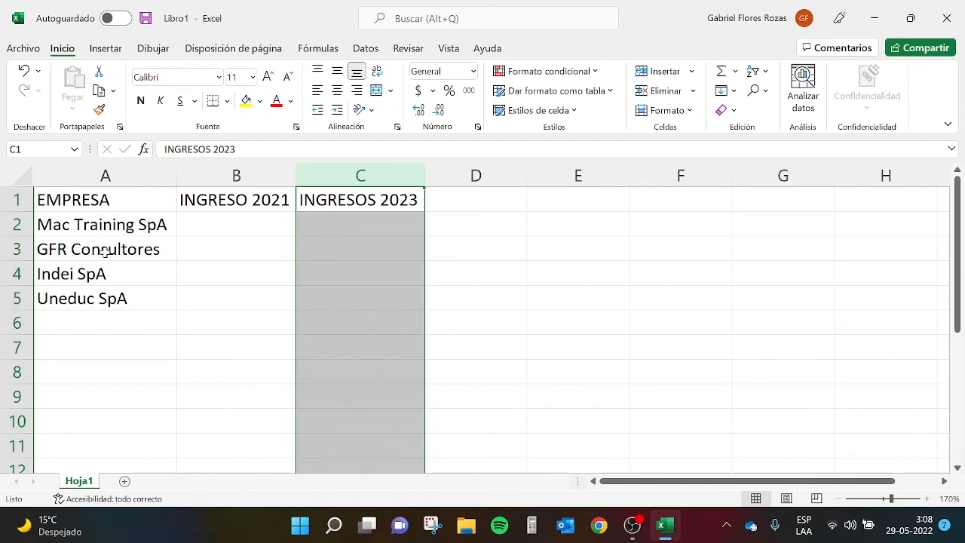
right_click(6, 247)
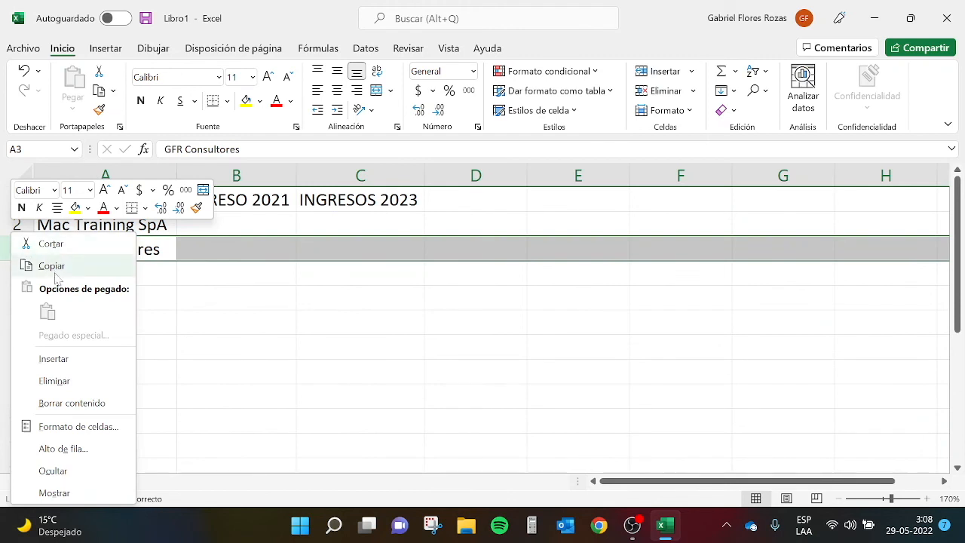
left_click(83, 383)
left_click(225, 338)
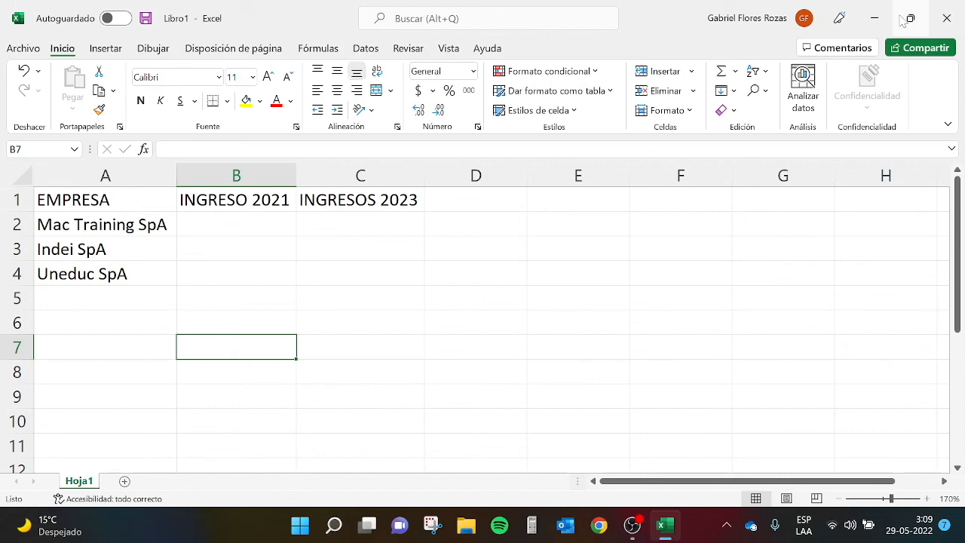
- Minimize the workbook window
left_click(875, 18)
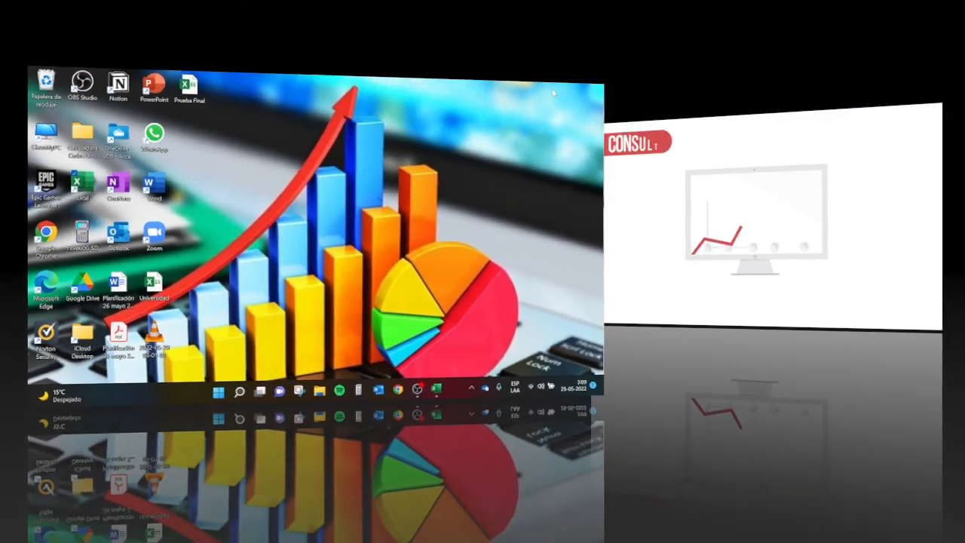